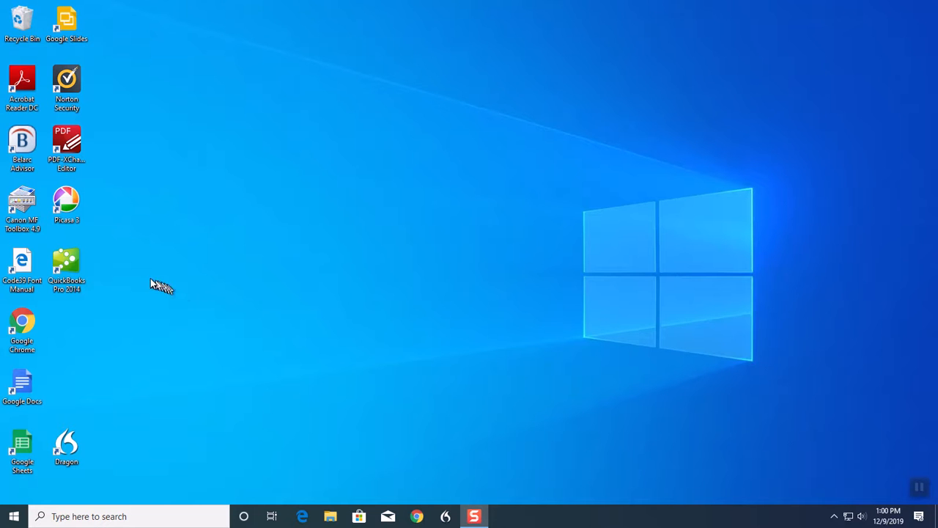
Open Google Chrome and follow the Avery Design and Print link on the ClarasHouseDocs main page.
double_click(23, 324)
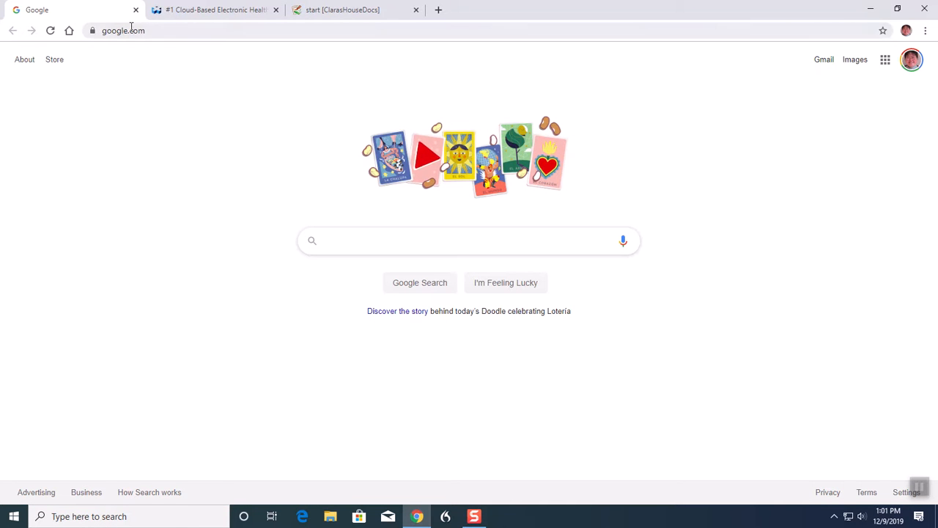
click(361, 15)
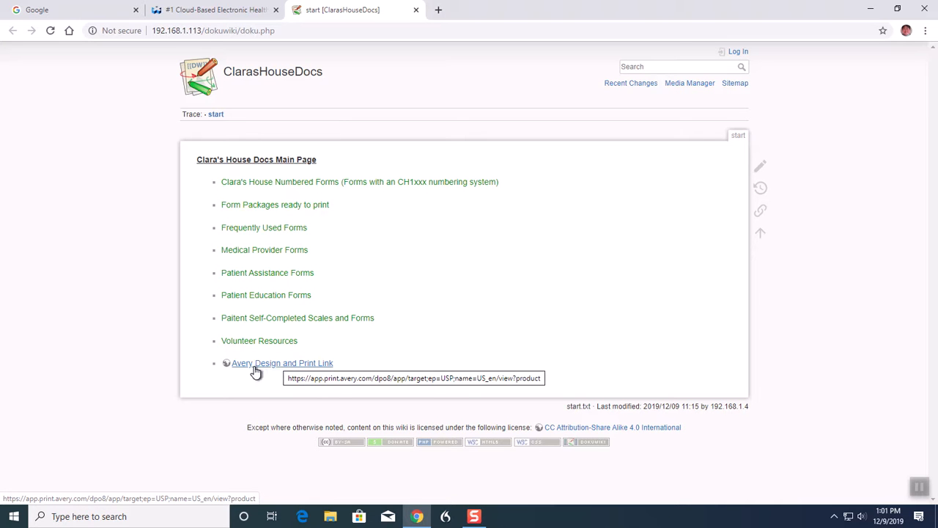
click(279, 363)
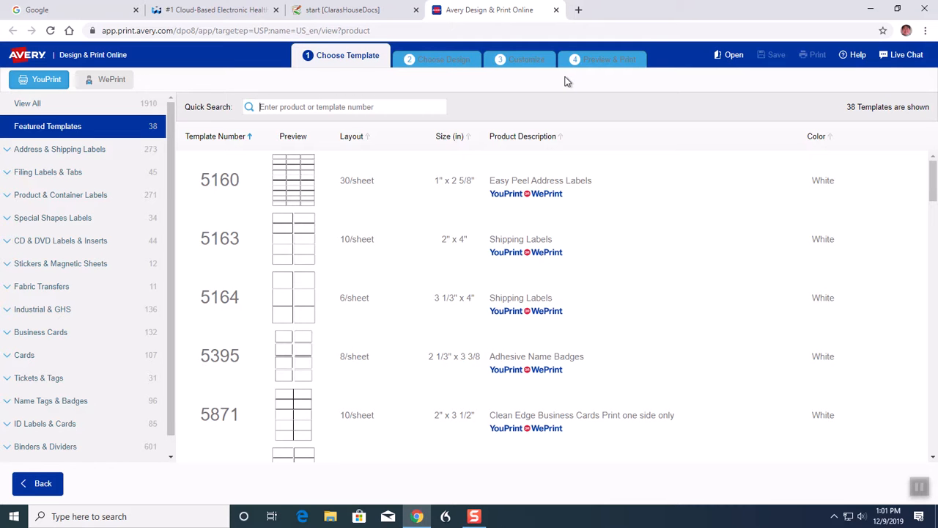
Choose template 5160 Easy Peel Address Labels with the blank horizontal design, and dismiss the editing help popup.
click(286, 183)
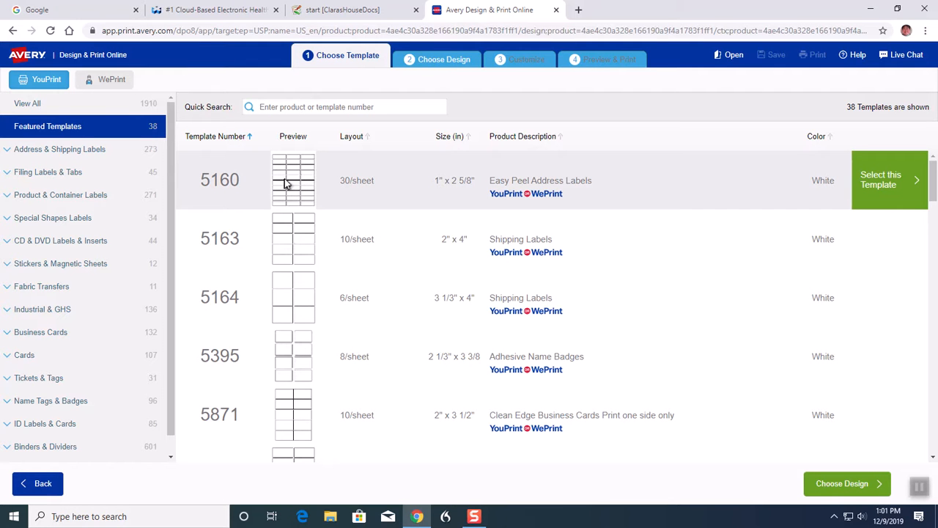
click(901, 188)
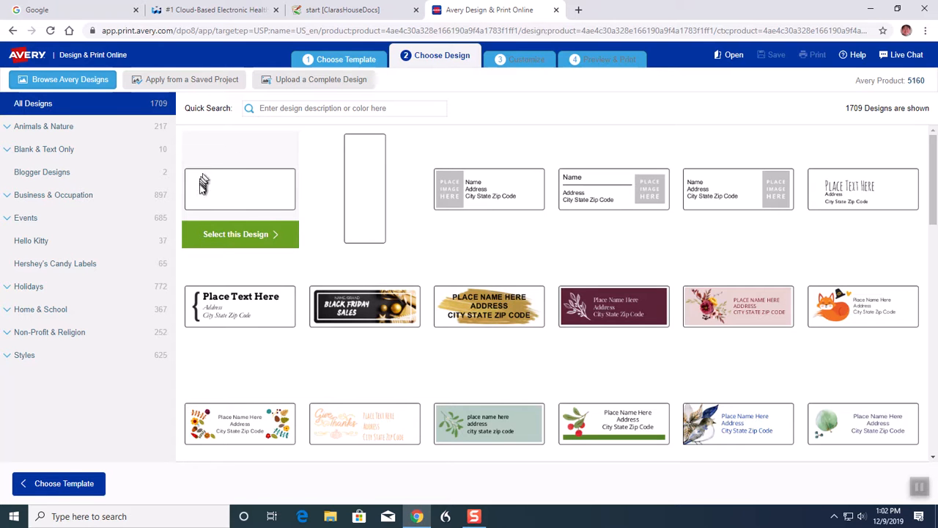
click(232, 234)
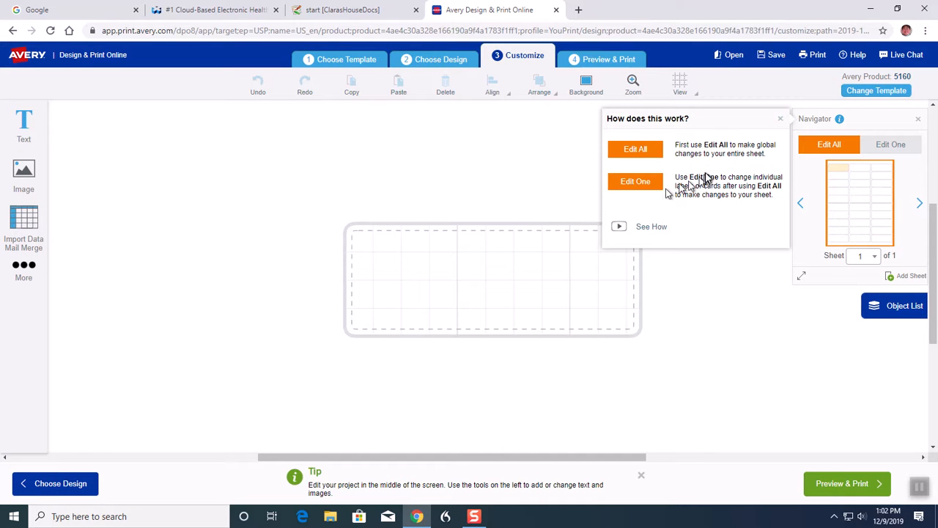
click(781, 121)
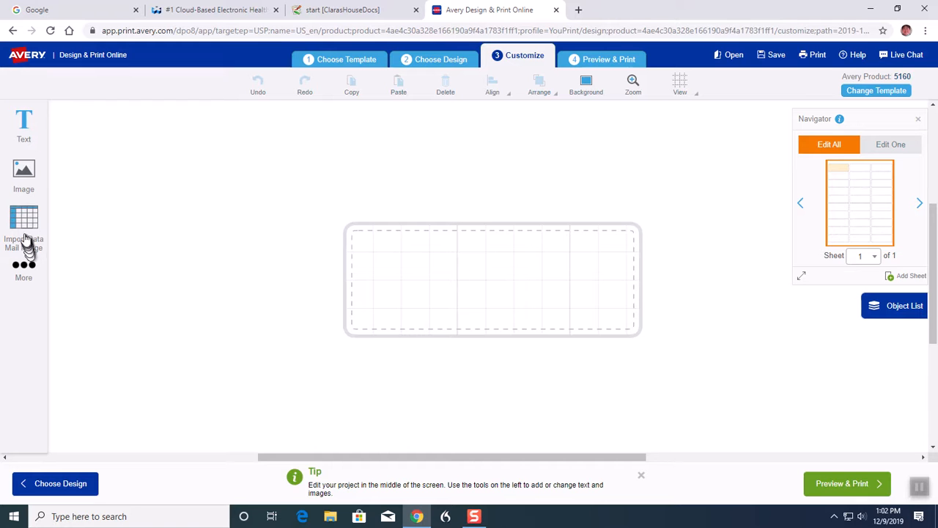
Add a text box to the label, stretch it to the label's full height and move its left edge slightly inward.
click(23, 139)
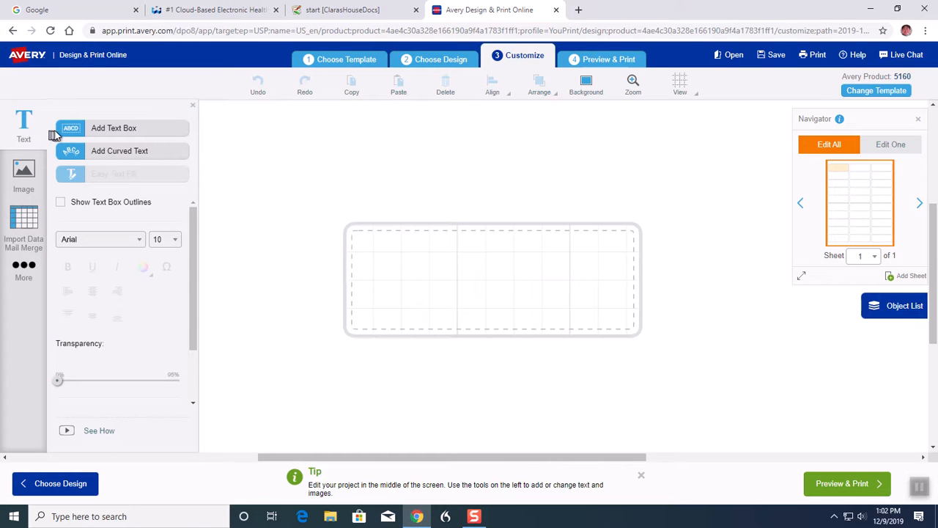
click(111, 132)
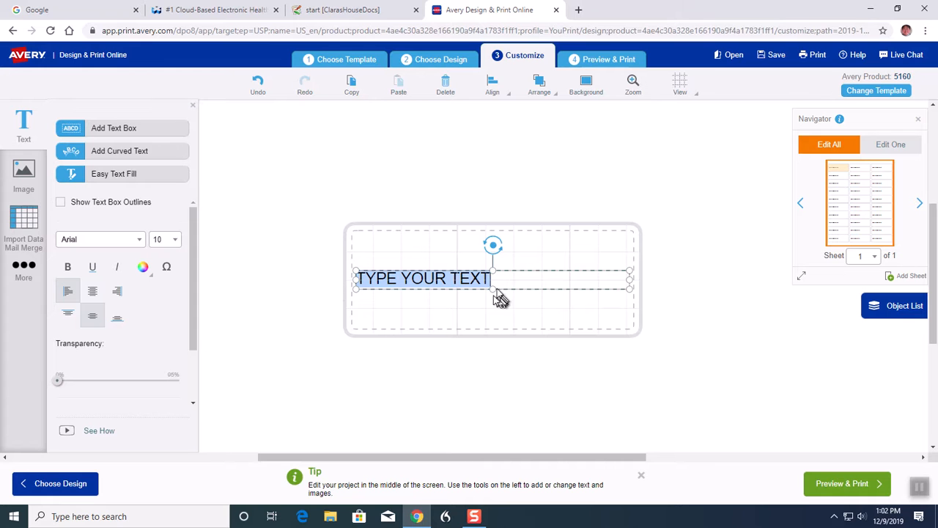
drag(492, 290, 493, 328)
drag(492, 269, 491, 231)
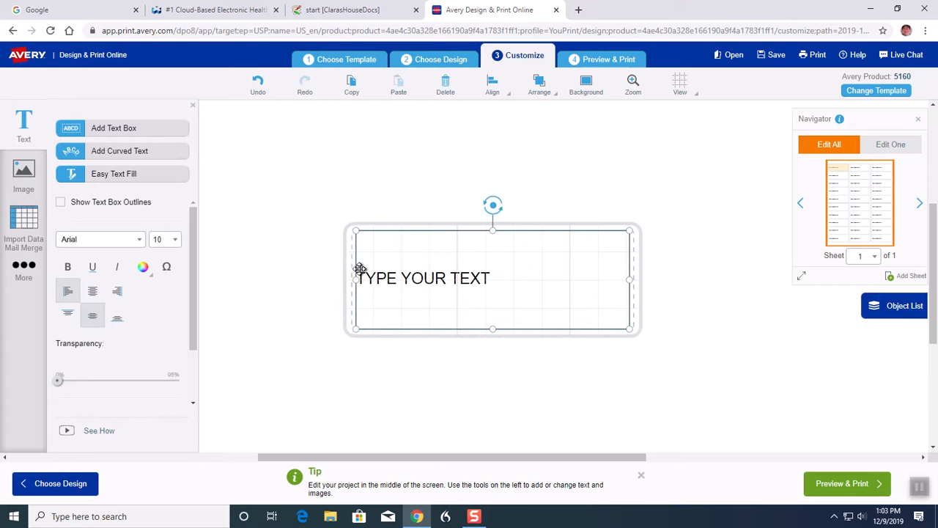
drag(356, 275, 382, 278)
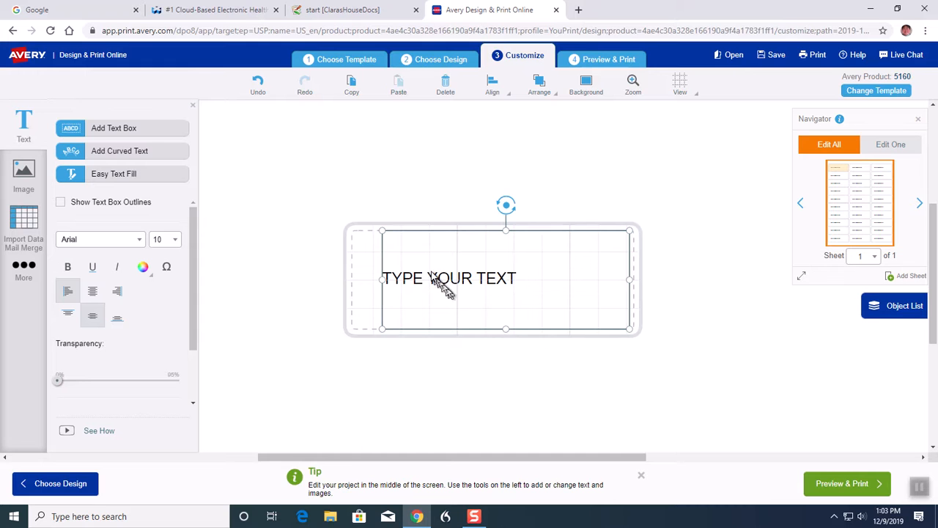
Replace the placeholder text in the label's text box with the patient's name, last name first, as the first line.
click(517, 286)
drag(517, 286, 381, 280)
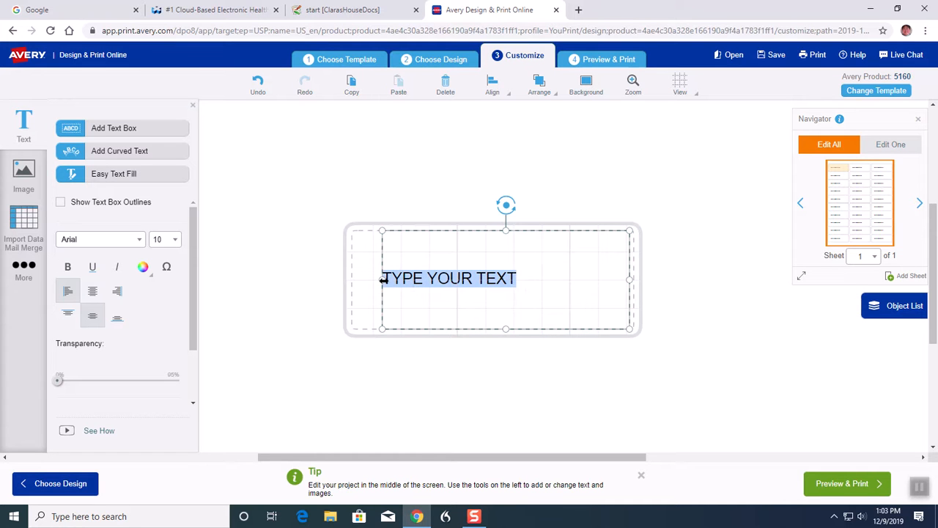
key(BackSpace)
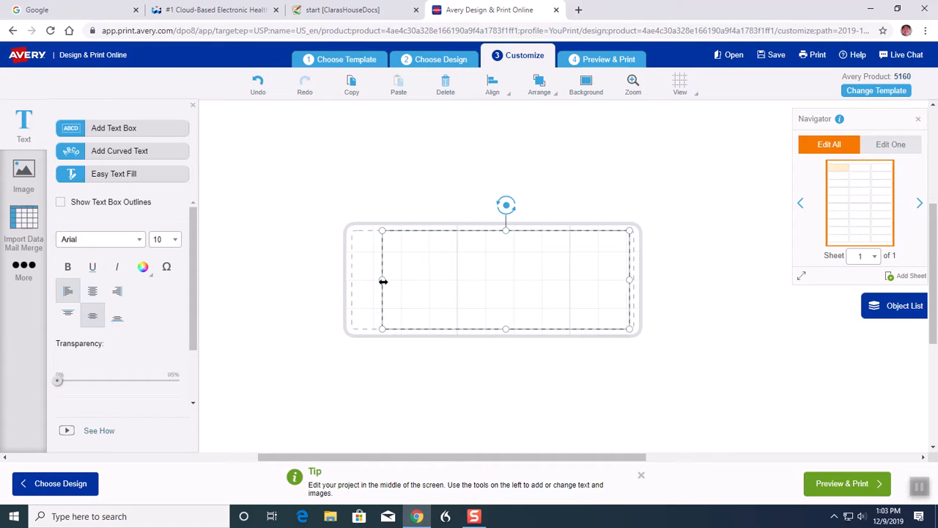
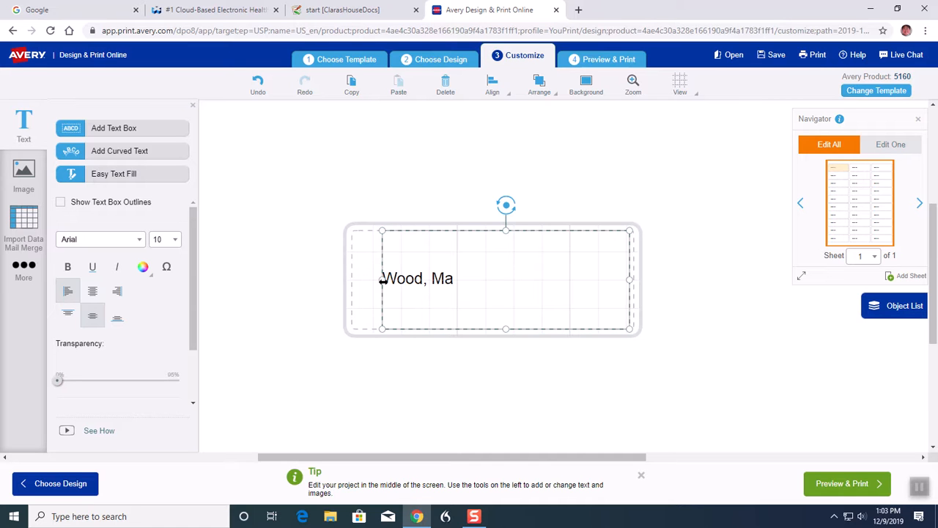
key(Return)
Add a second label line reading "DOB:" followed by the patient's date of birth.
text(D)
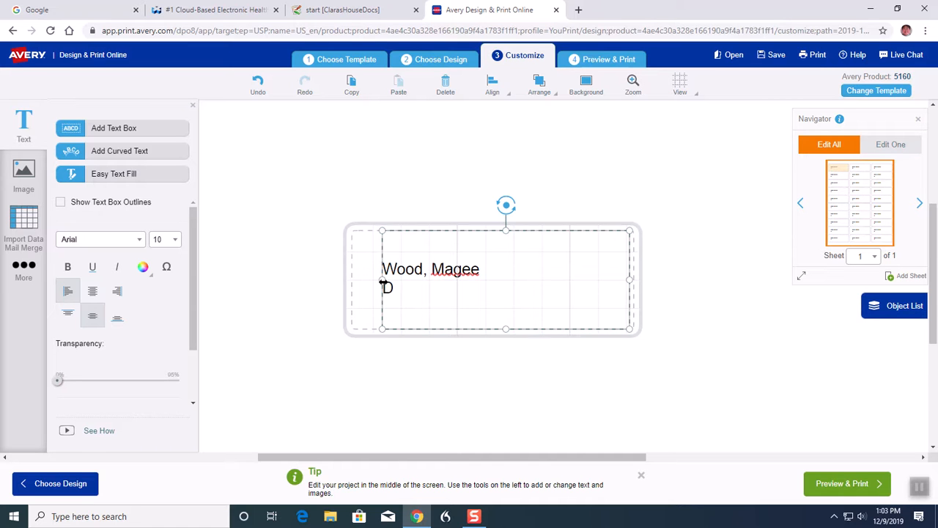
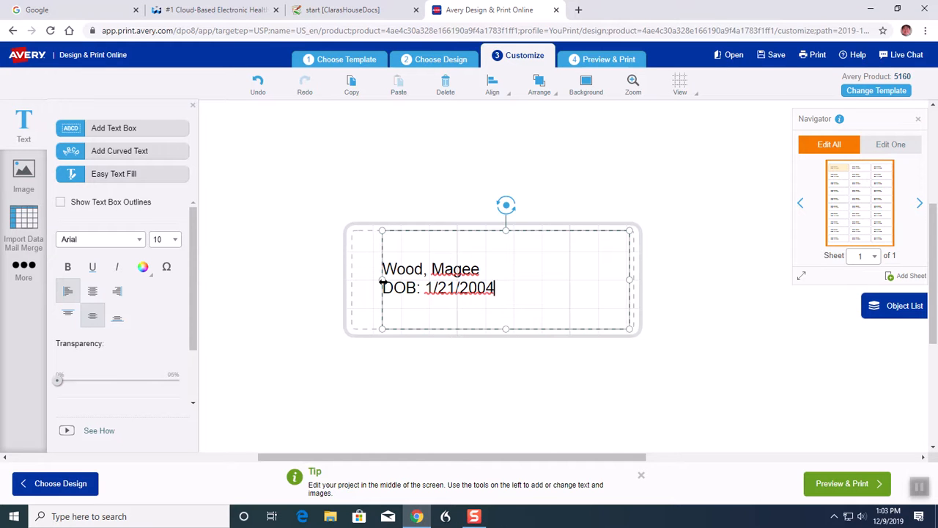
key(Return)
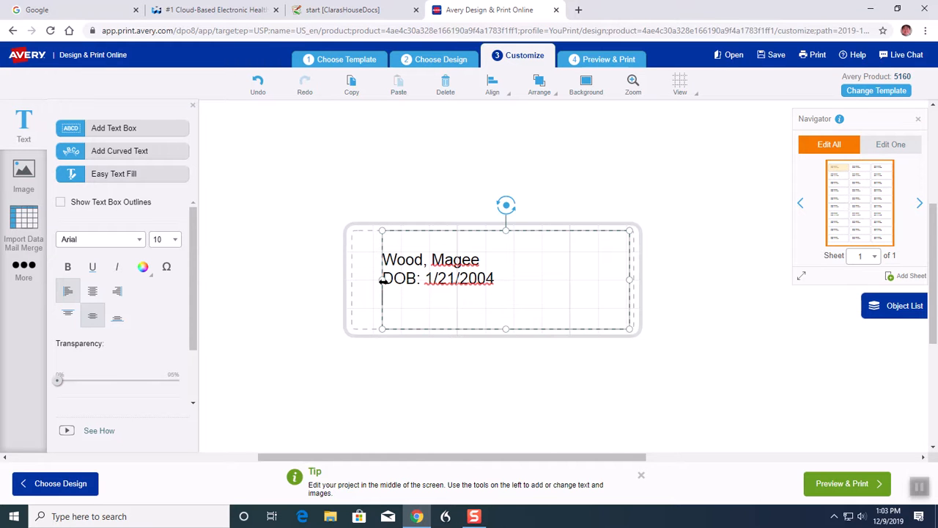
Add a "Female" line and an "ID#:" line with the patient's ID number to the label.
text(Female)
key(Return)
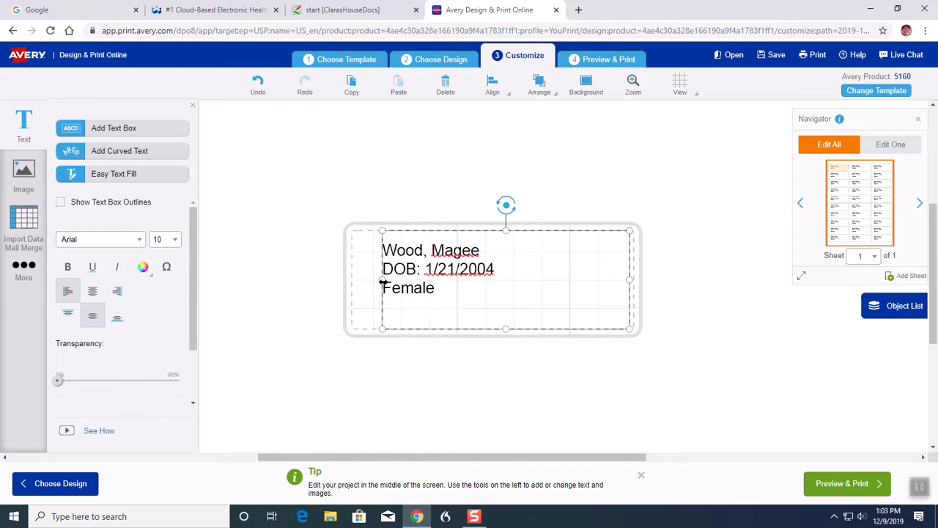
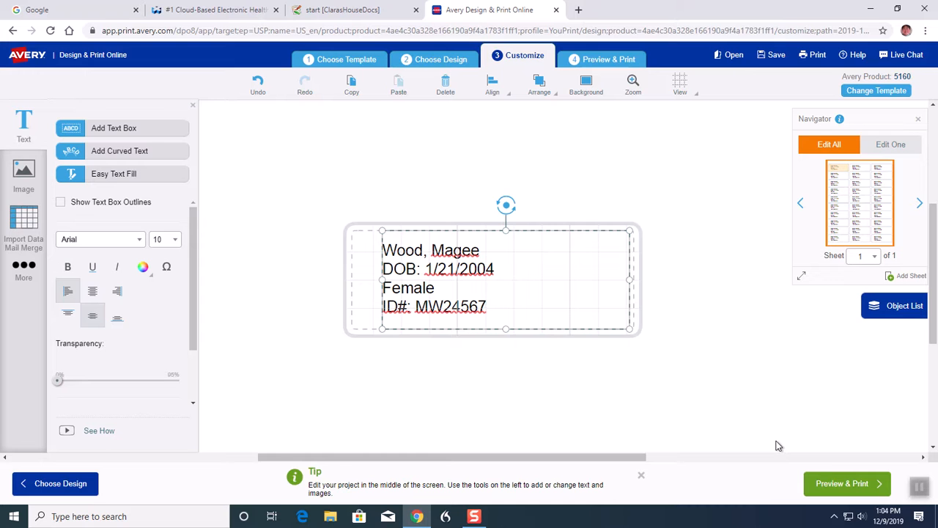
Preview the label sheet and get a print-it-yourself PDF of all labels without saving the design.
click(840, 487)
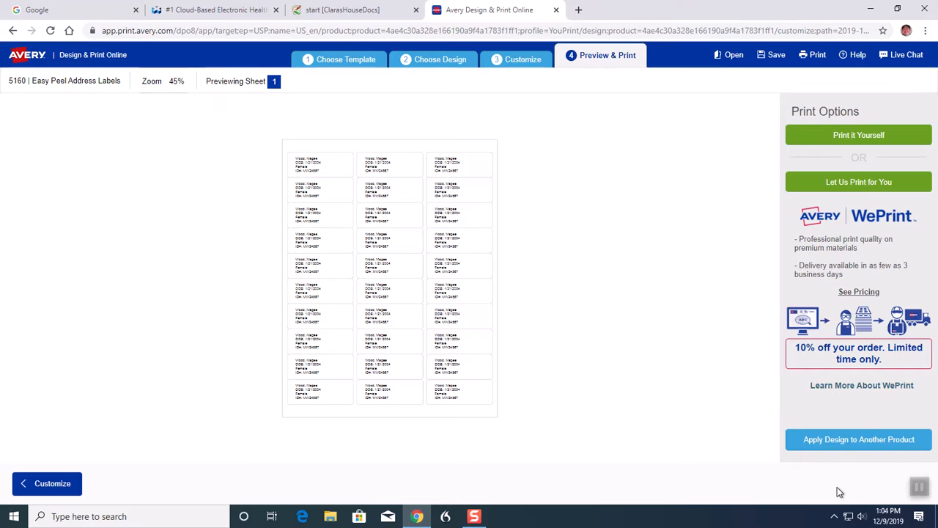
click(857, 139)
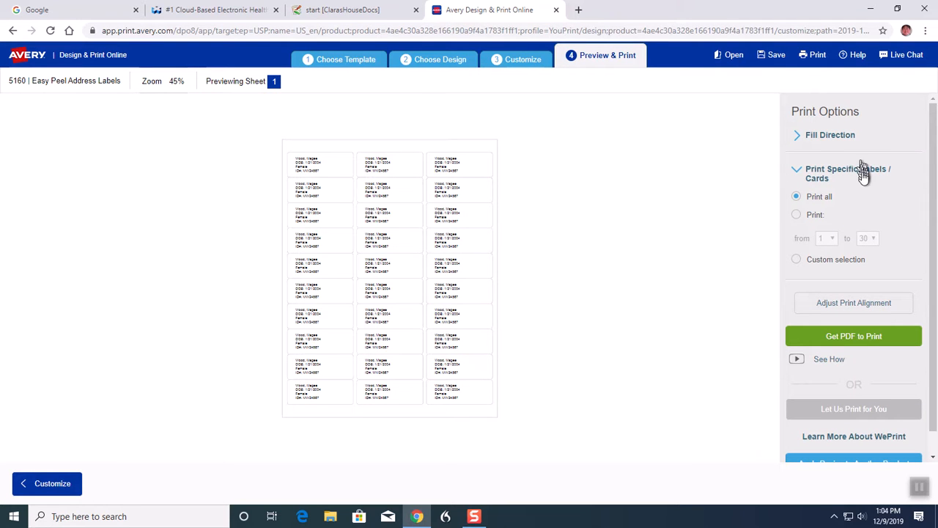
click(869, 342)
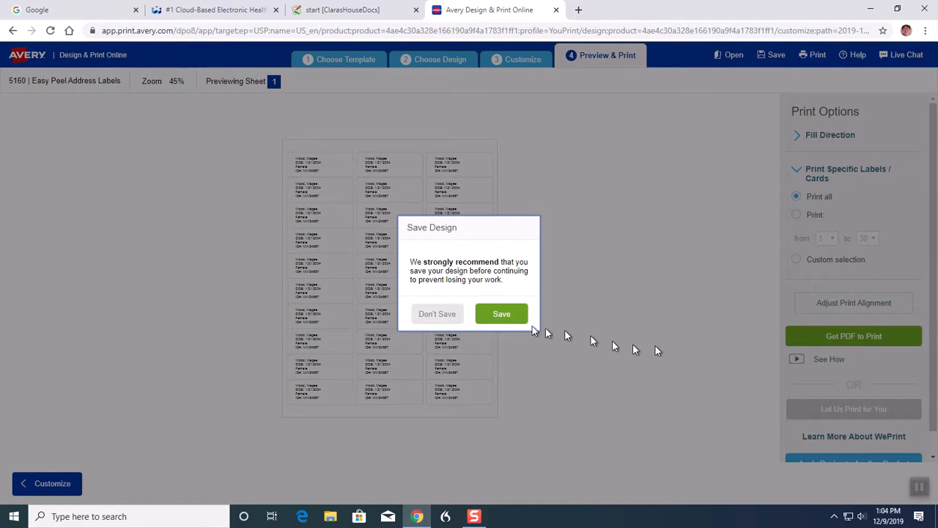
click(439, 314)
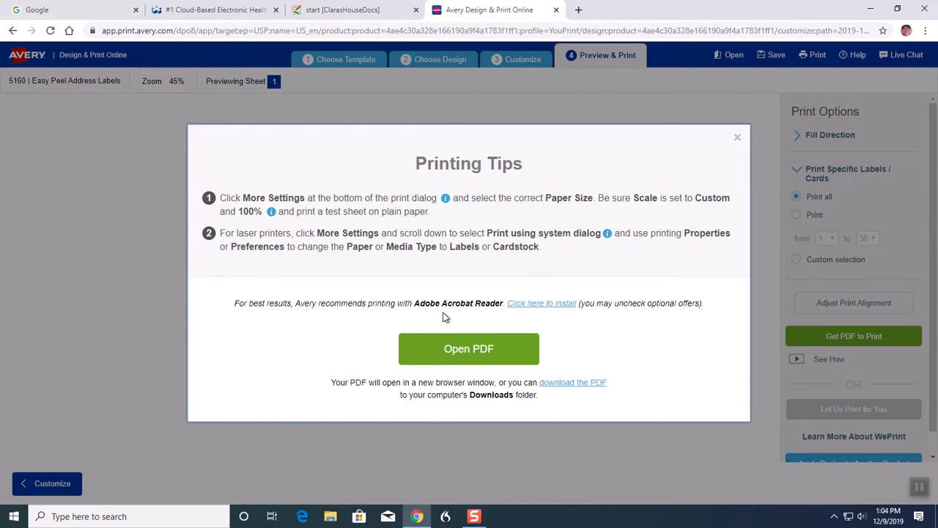
Open the label PDF and print one copy of all pages on the Brother HL-L2300D printer.
click(451, 350)
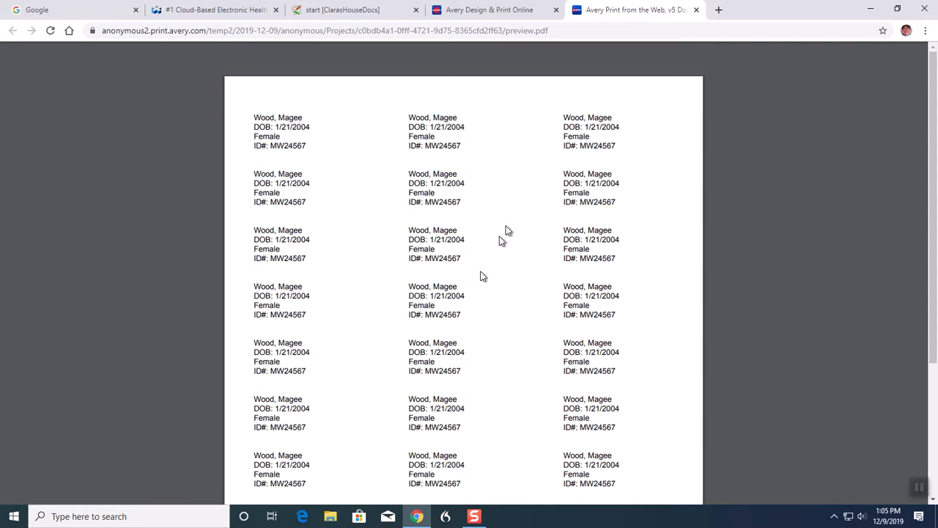
click(899, 58)
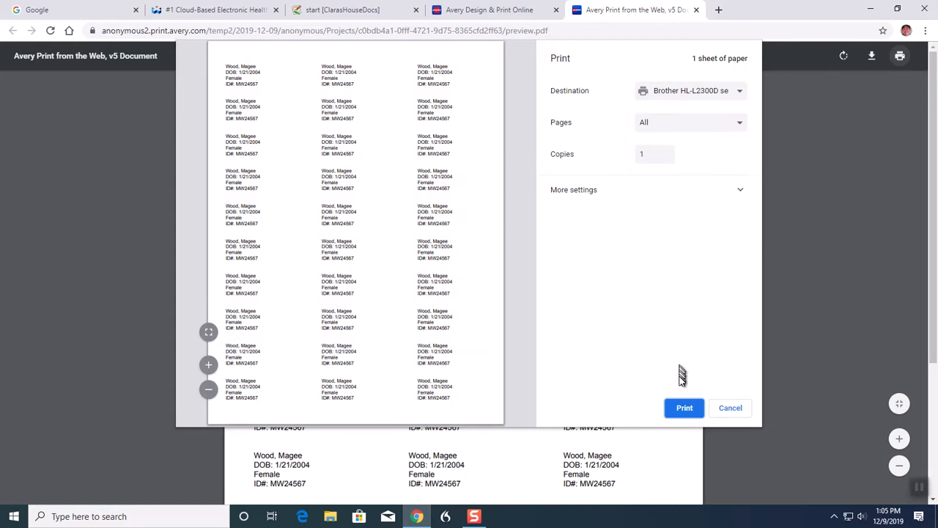
click(683, 408)
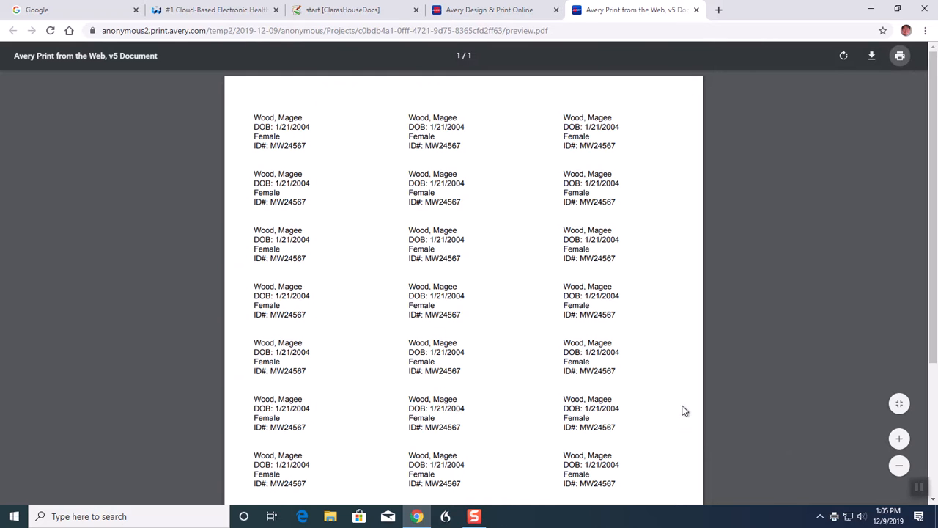